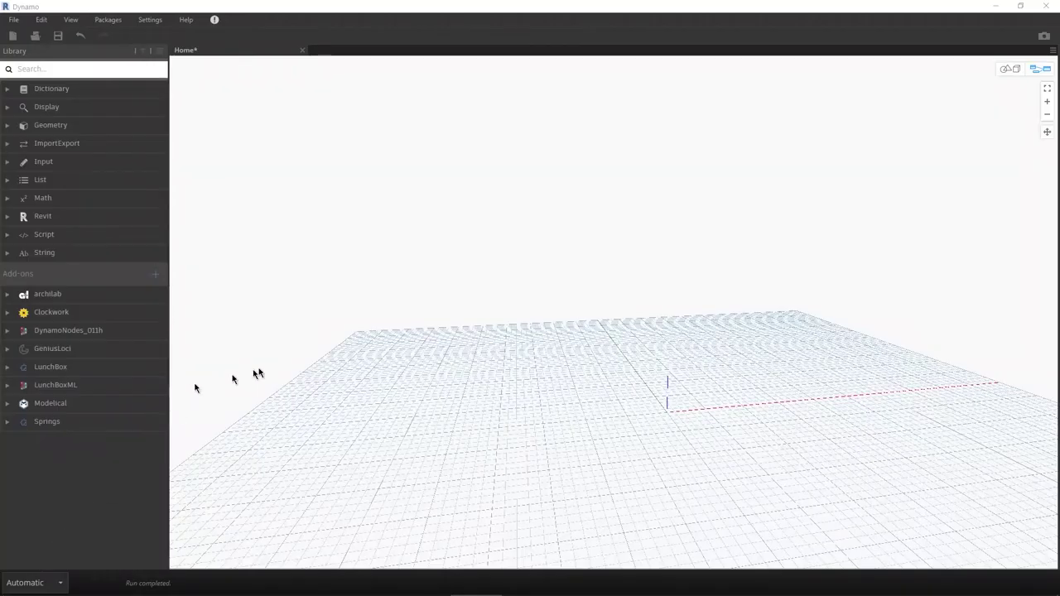
- Search the canvas for 'pyth' and place a Python Script node
right_click(319, 367)
type("pyth")
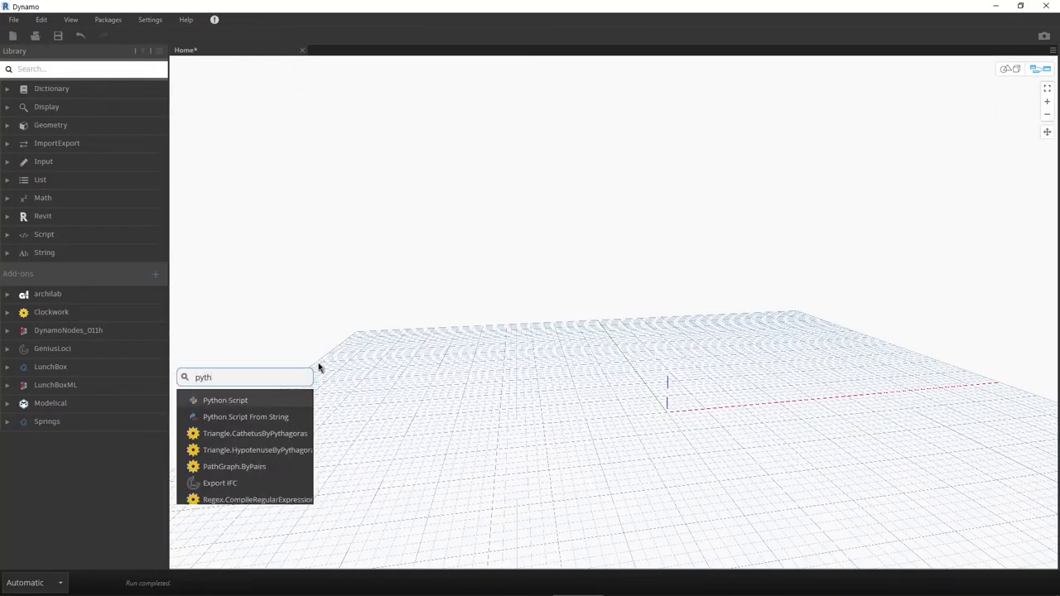
key("Return")
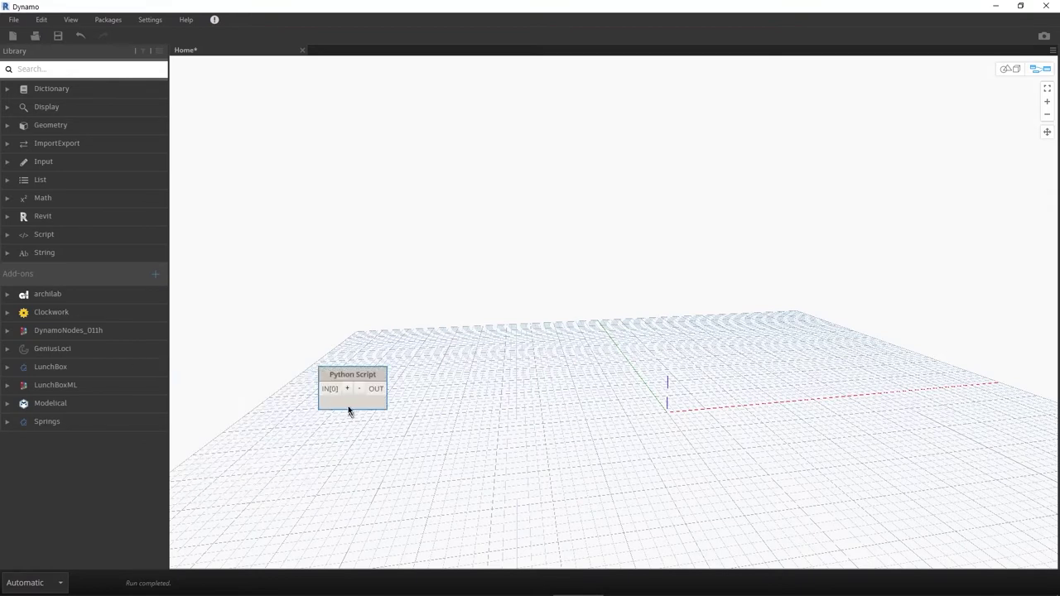
- Open the node's code in an enlarged editor and highlight the toList and flatten helper functions
right_click(350, 408)
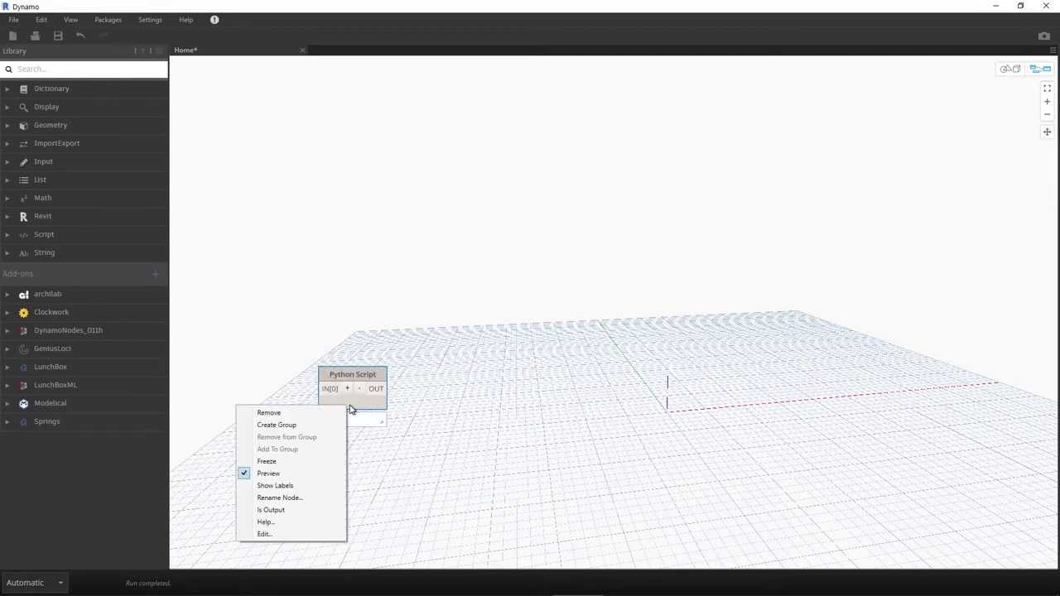
left_click(293, 535)
left_click_drag(449, 169, 336, 37)
left_click_drag(577, 300, 779, 493)
scroll(517, 260, "down", 5)
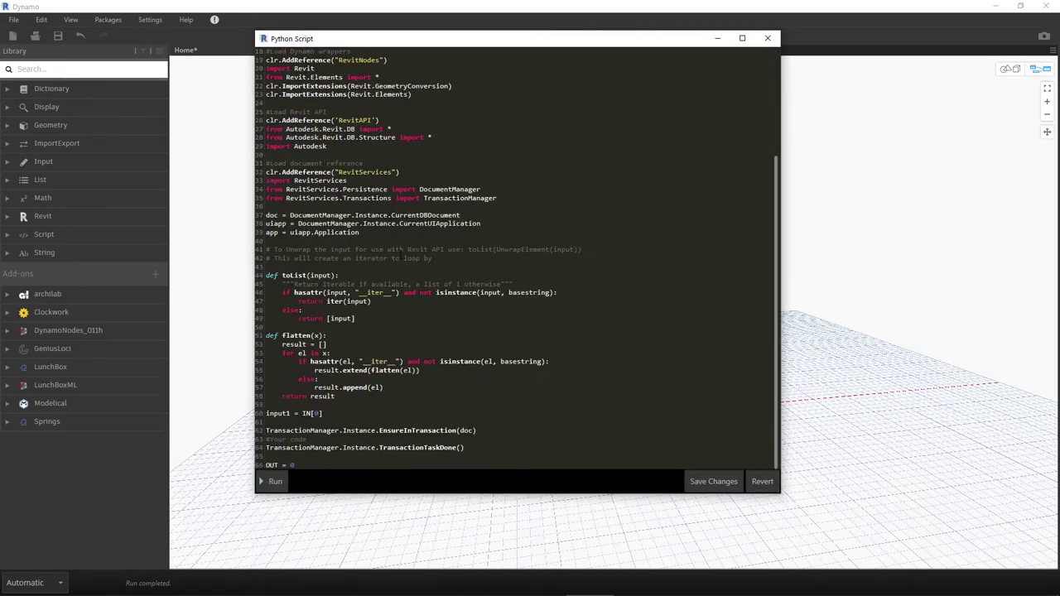
left_click_drag(356, 319, 253, 276)
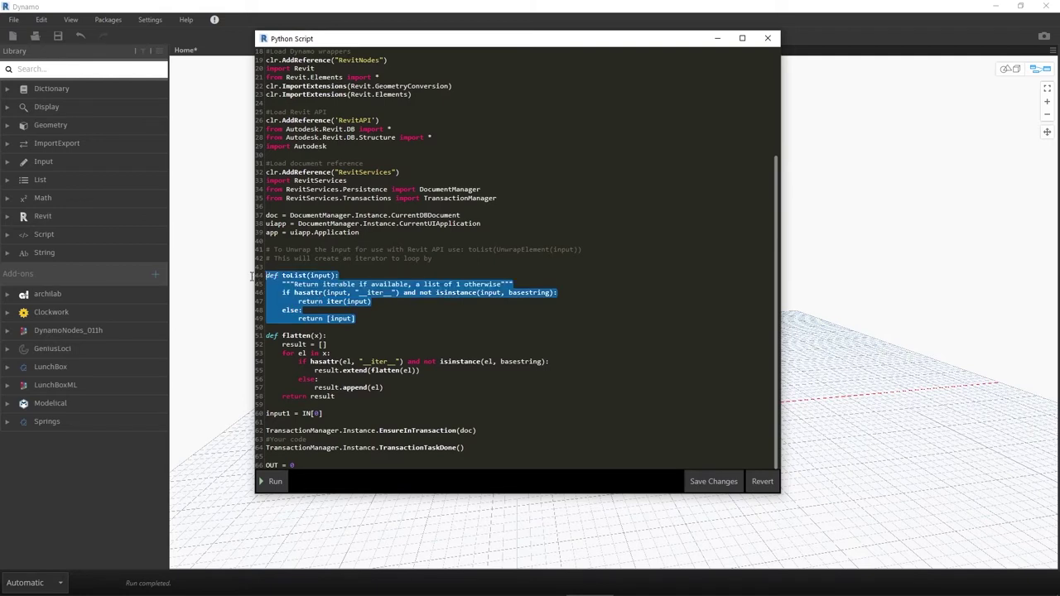
left_click_drag(336, 397, 255, 336)
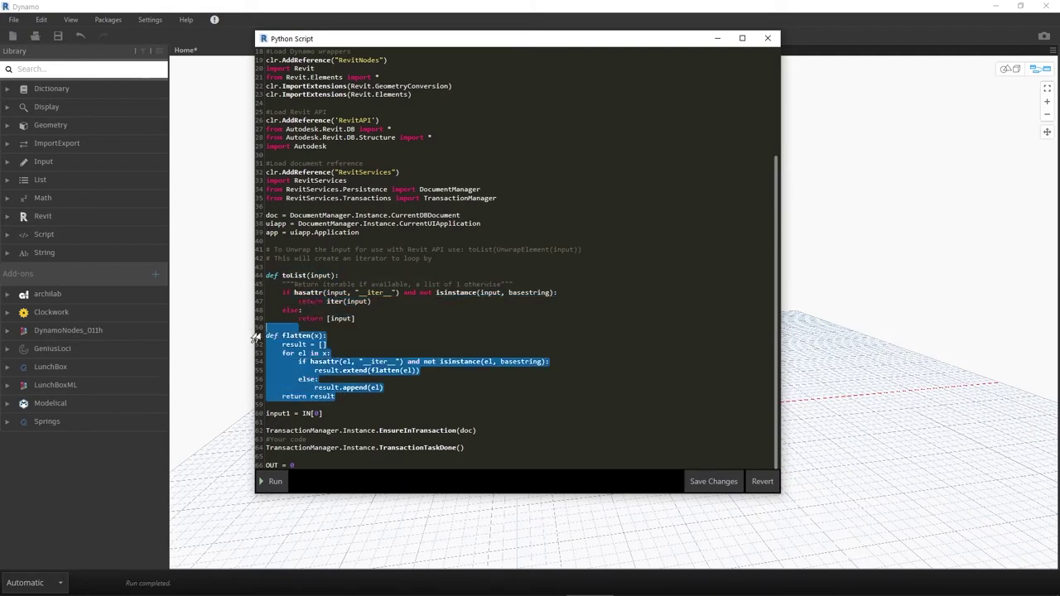
- Clear the code selection and close Dynamo to return to Revit
left_click(515, 456)
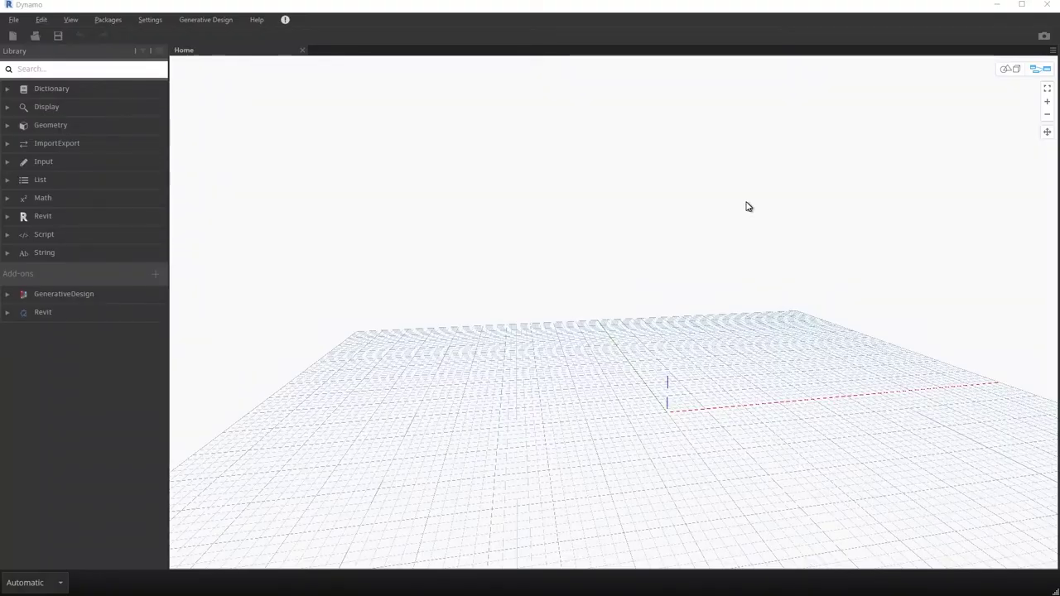
left_click(1038, 11)
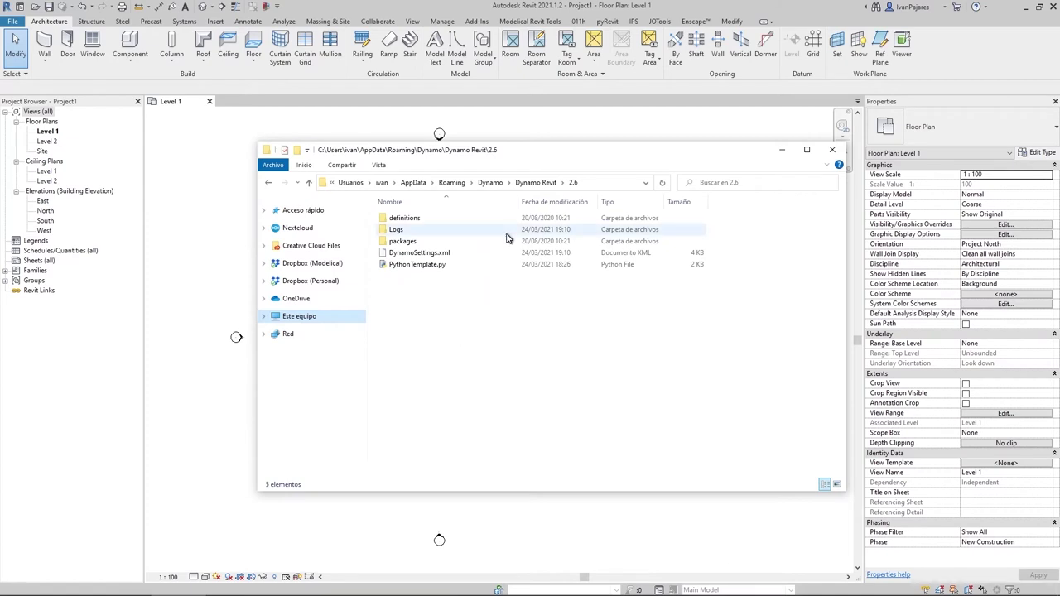
- Navigate to %appdata%\Dynamo\Dynamo Revit\2.6 and bring up DynamoSettings.xml's context menu
left_click(601, 183)
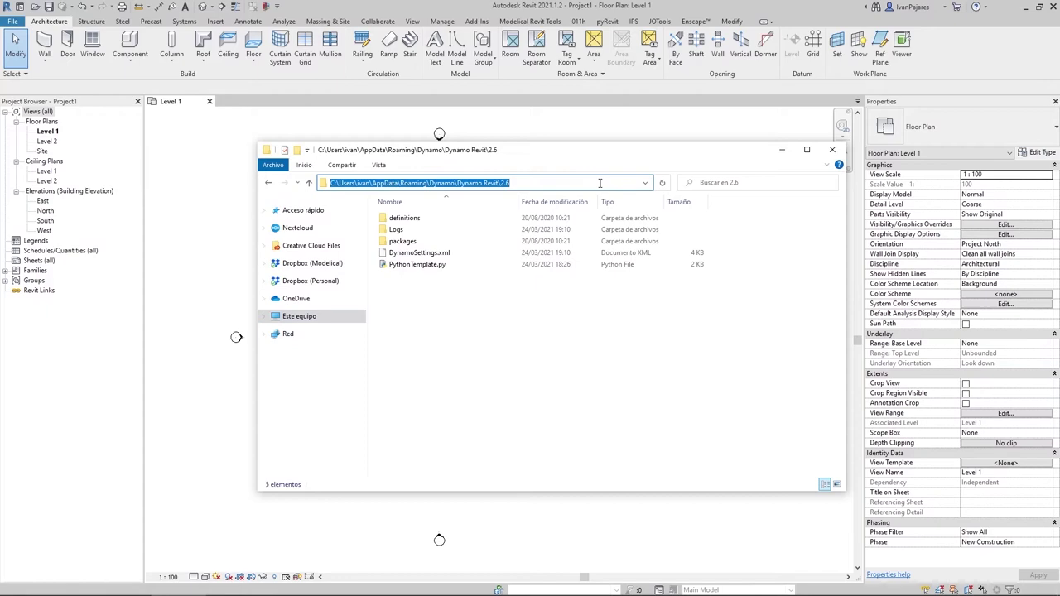
type("%appdata")
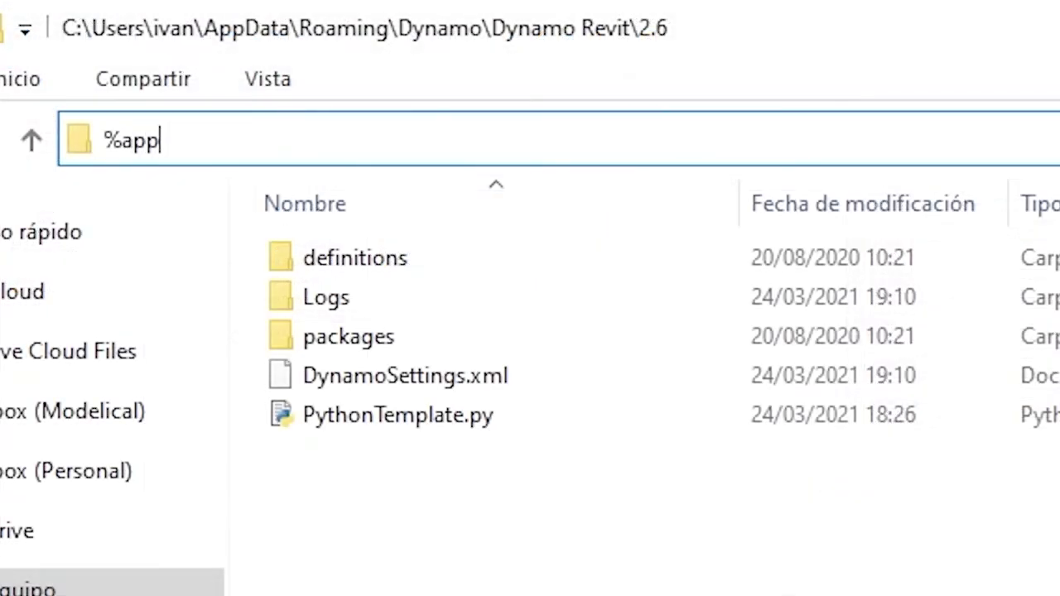
type("%")
key("Return")
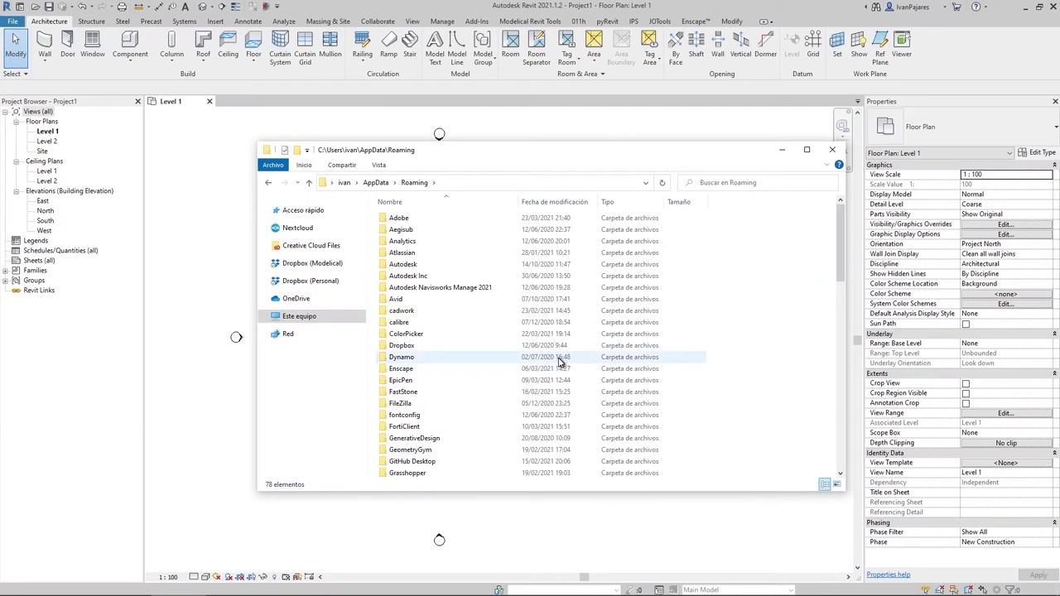
double_click(405, 357)
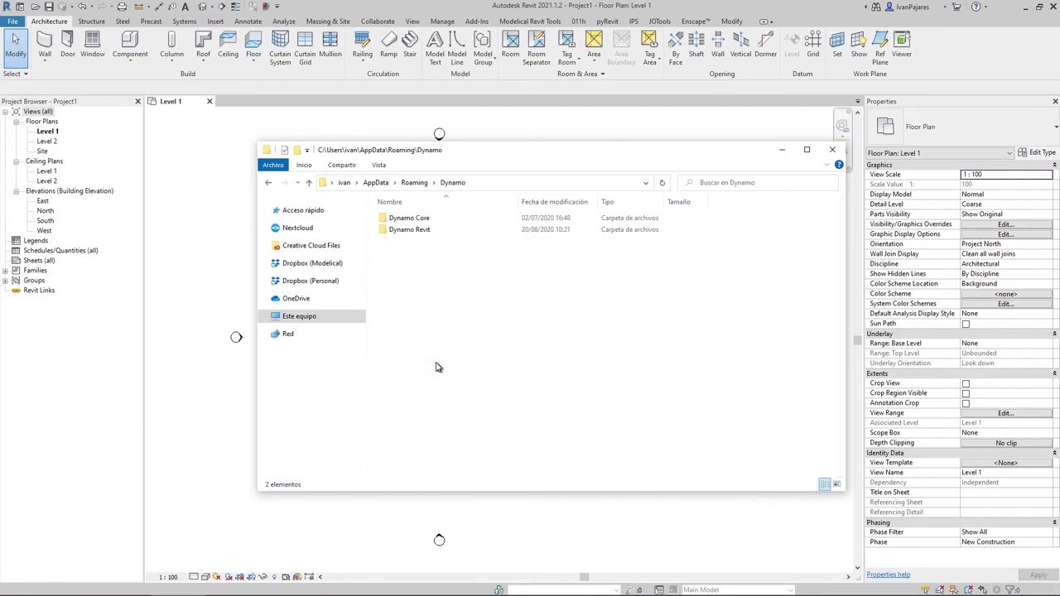
double_click(425, 233)
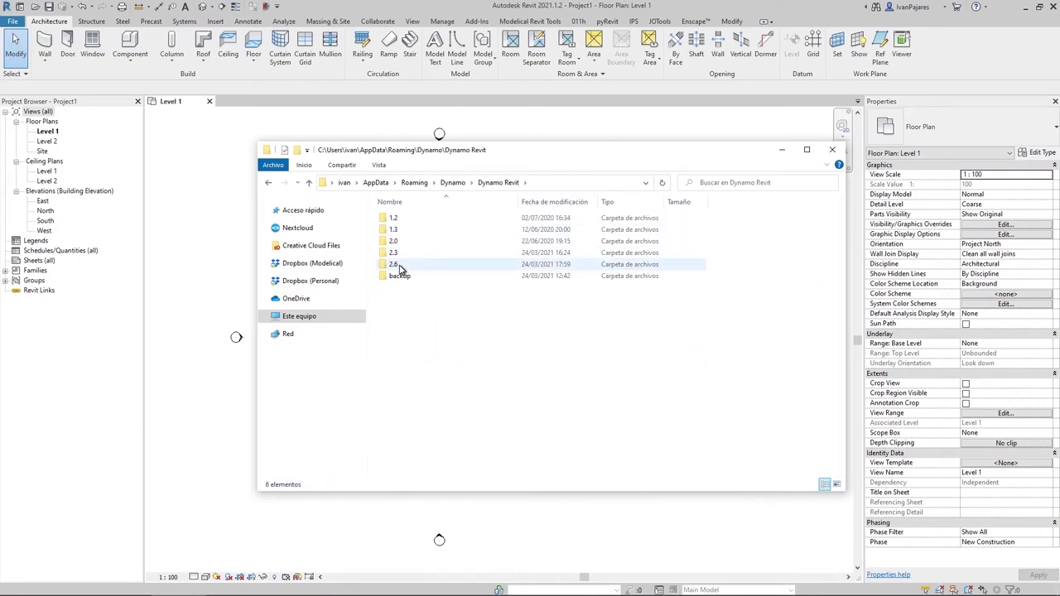
mouse_move(402, 269)
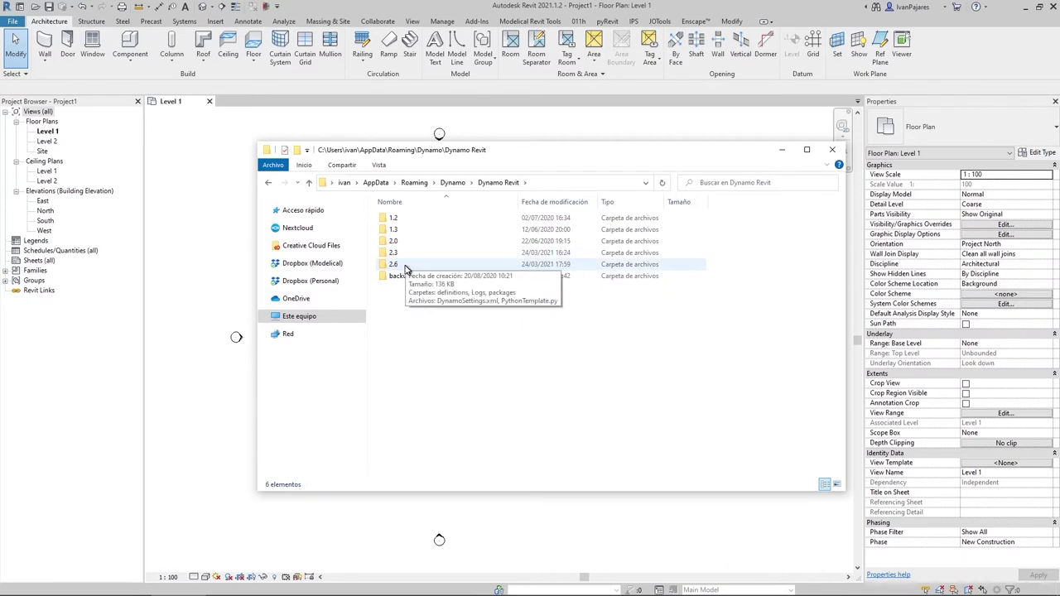
double_click(406, 267)
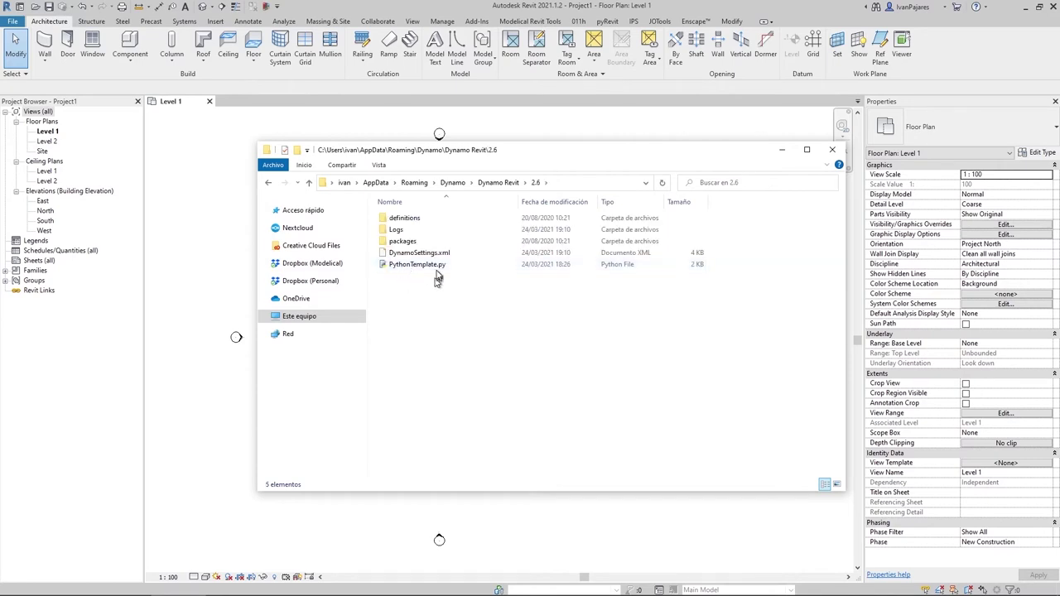
right_click(432, 257)
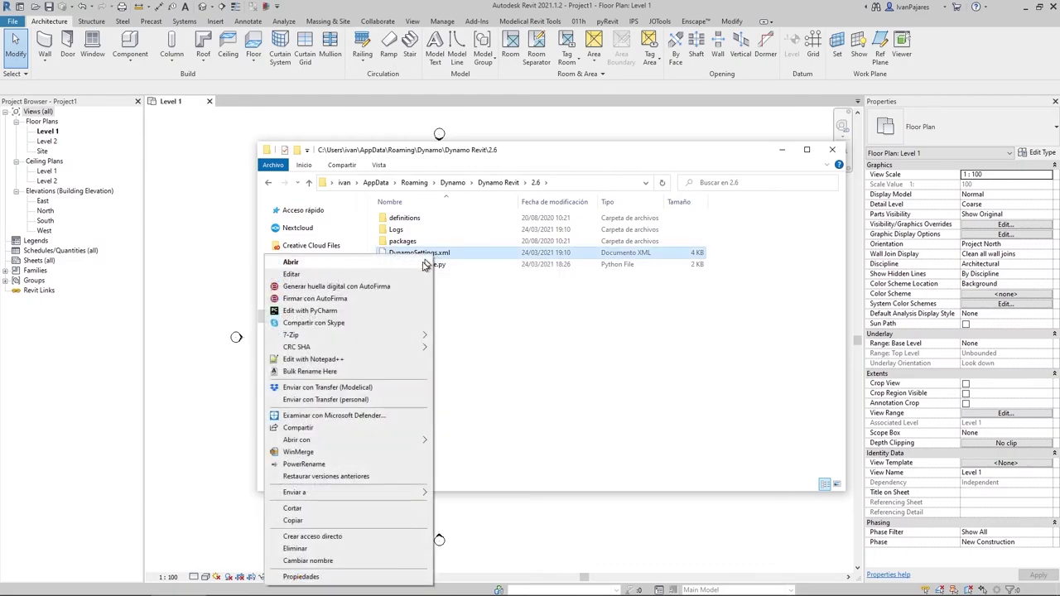
- Set PythonTemplateFilePath in DynamoSettings.xml to the 2.6 folder path ending in \PythonTemplate.py
left_click(426, 274)
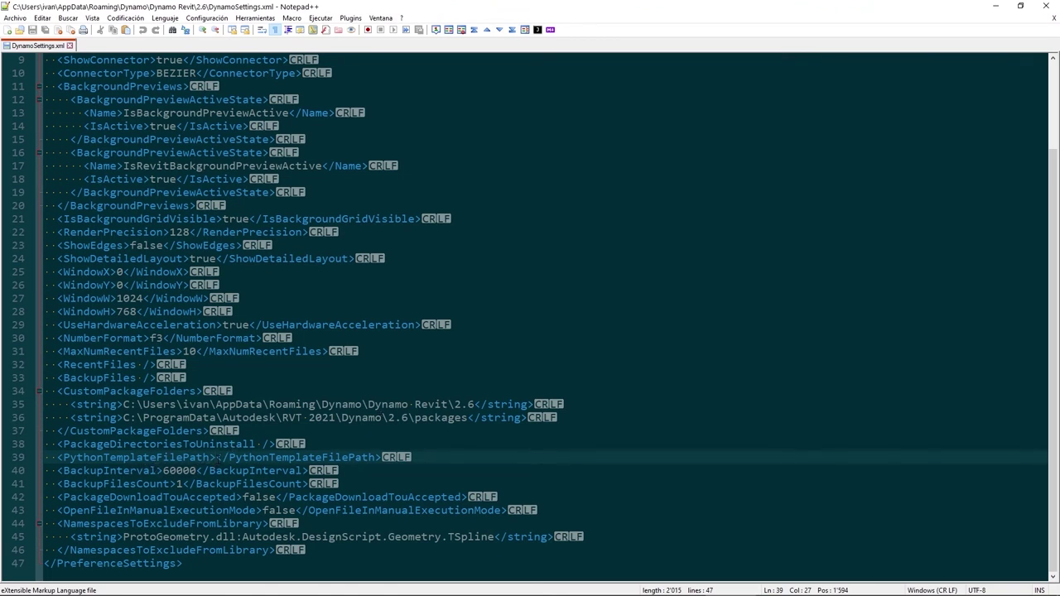
key("Return")
key("Return")
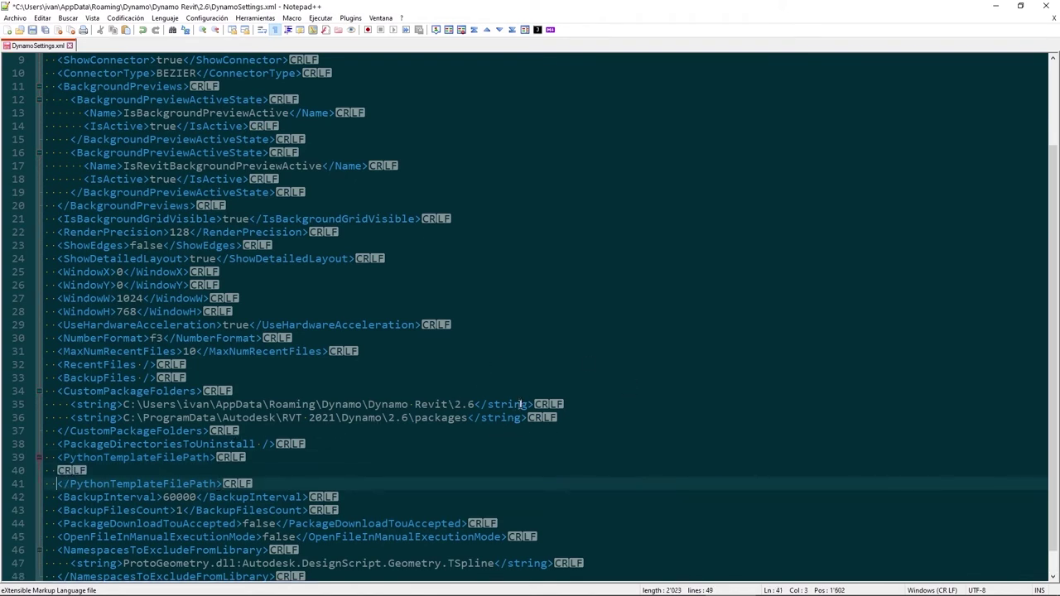
left_click_drag(534, 404, 17, 403)
key("ctrl+c")
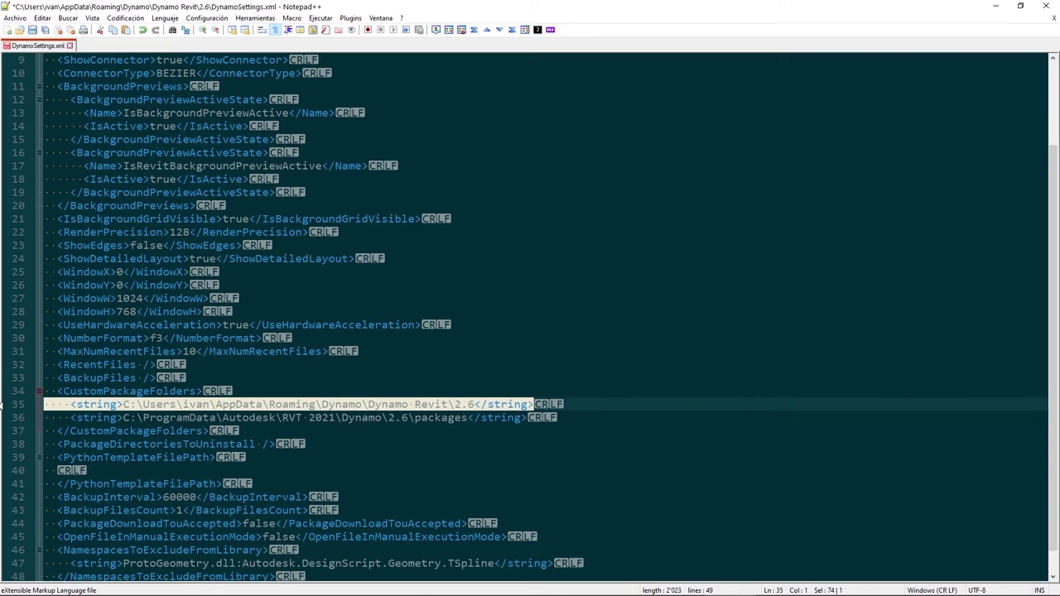
left_click(48, 471)
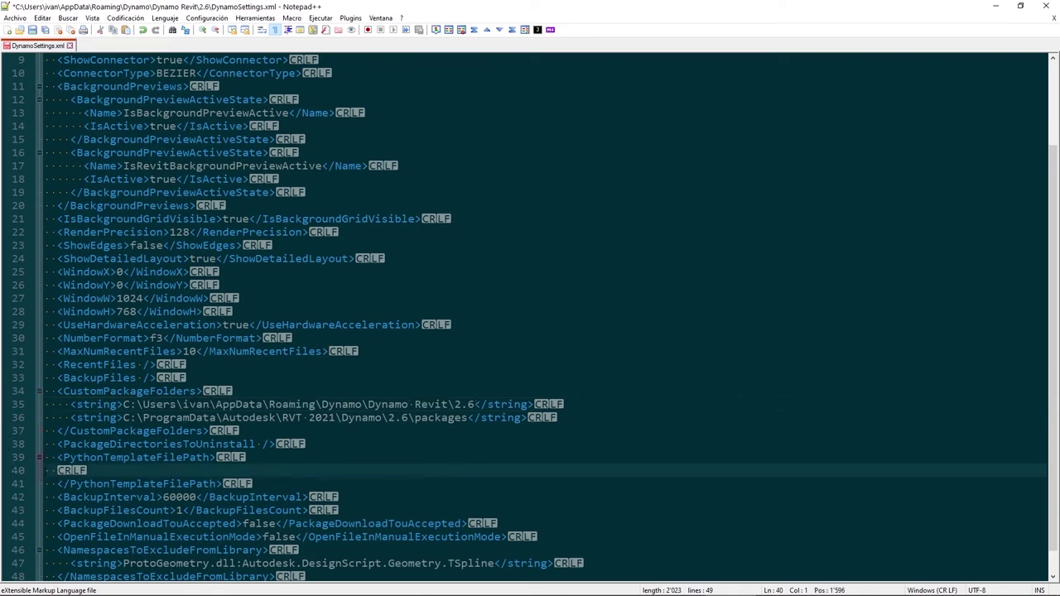
key("ctrl+v")
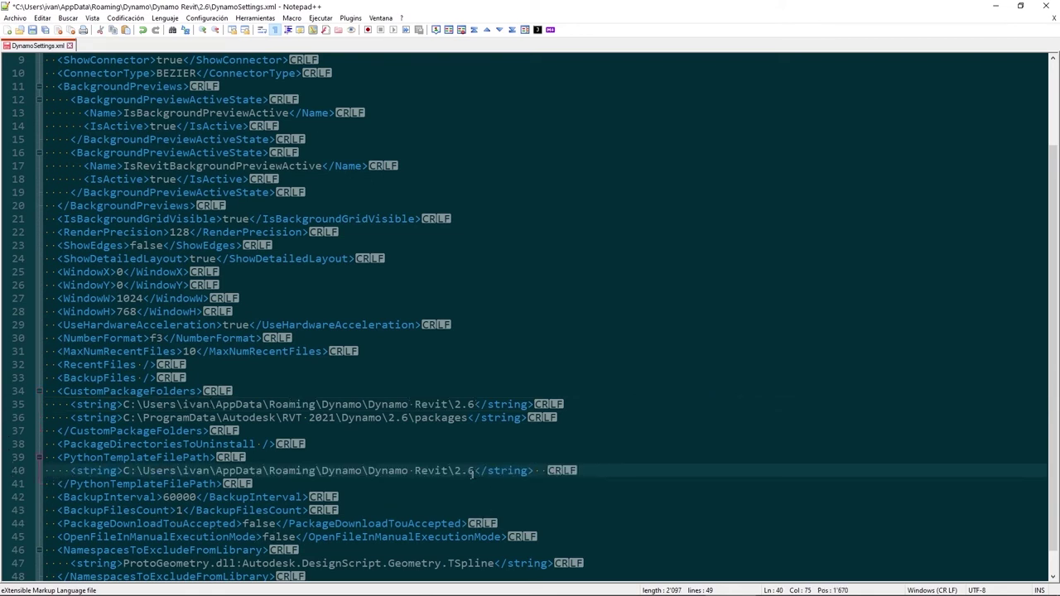
left_click(477, 470)
type("\\")
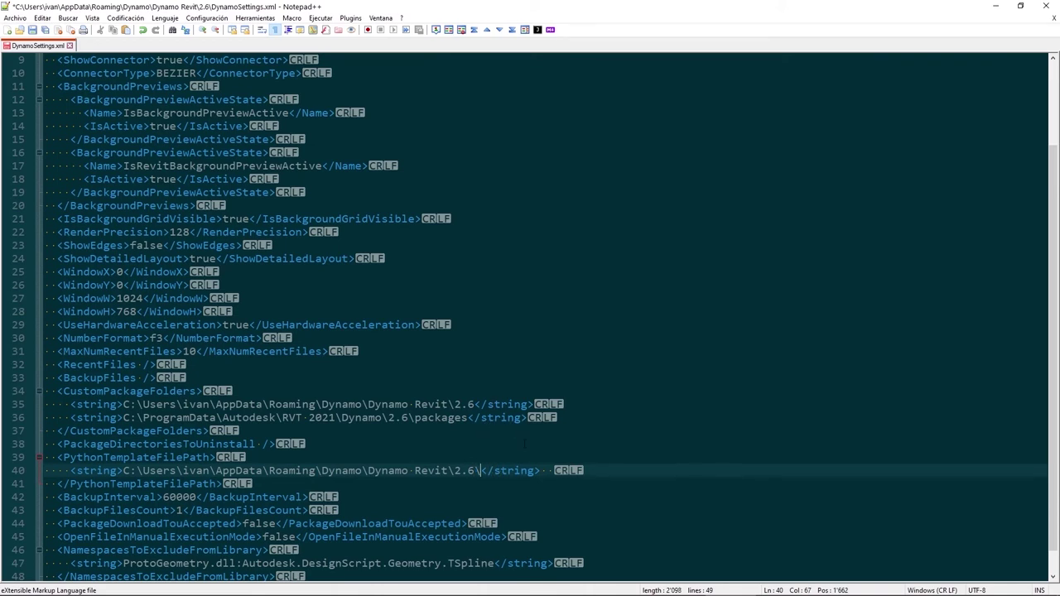
type("PythonT")
type("emplate.")
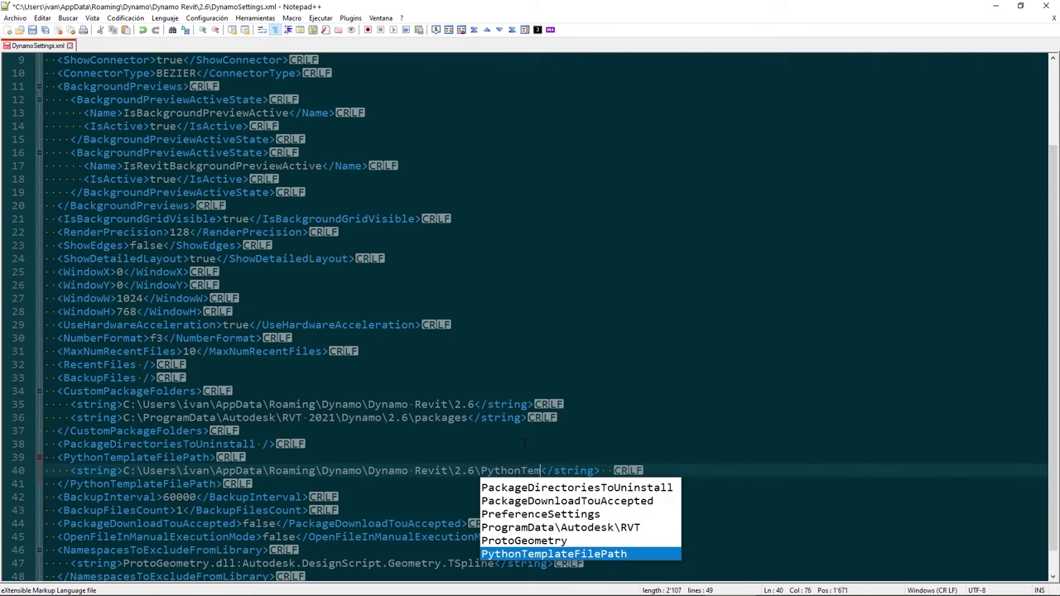
type("py")
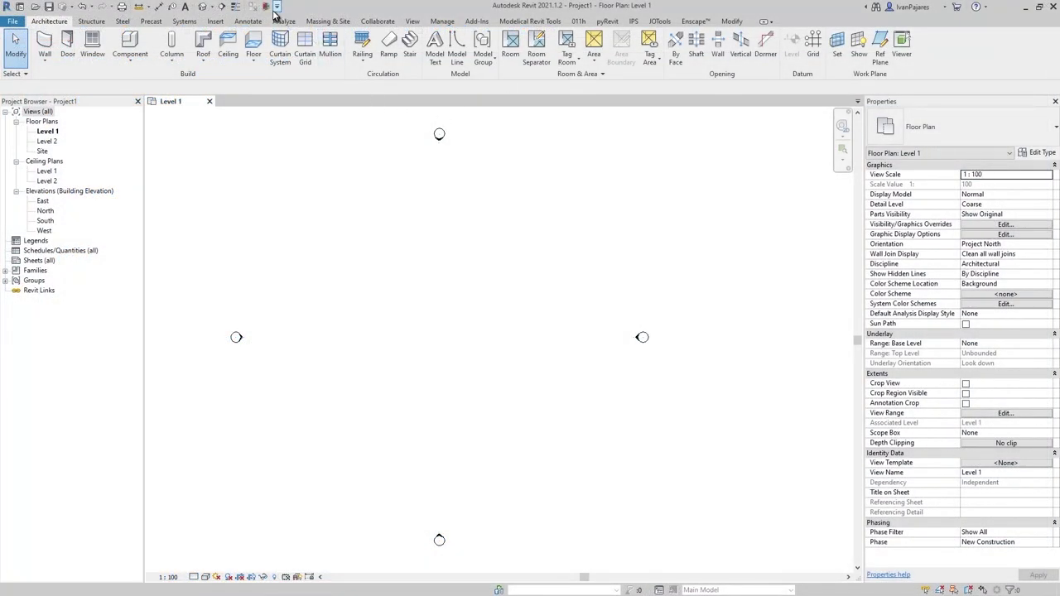
- Relaunch Dynamo from Revit with a new, maximized workspace and bring up the canvas search
left_click(266, 6)
left_click(157, 153)
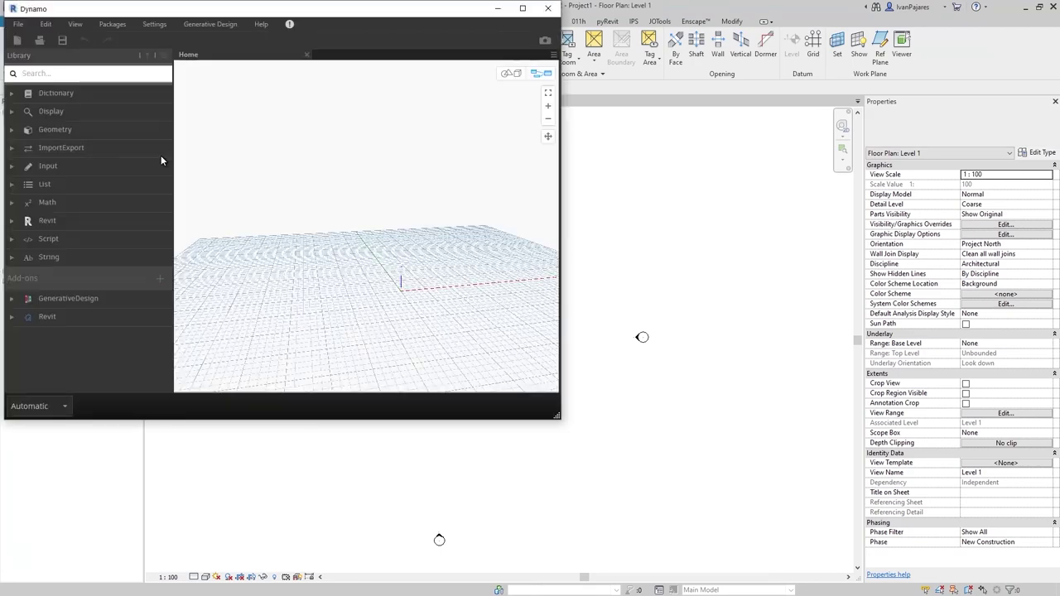
left_click(522, 8)
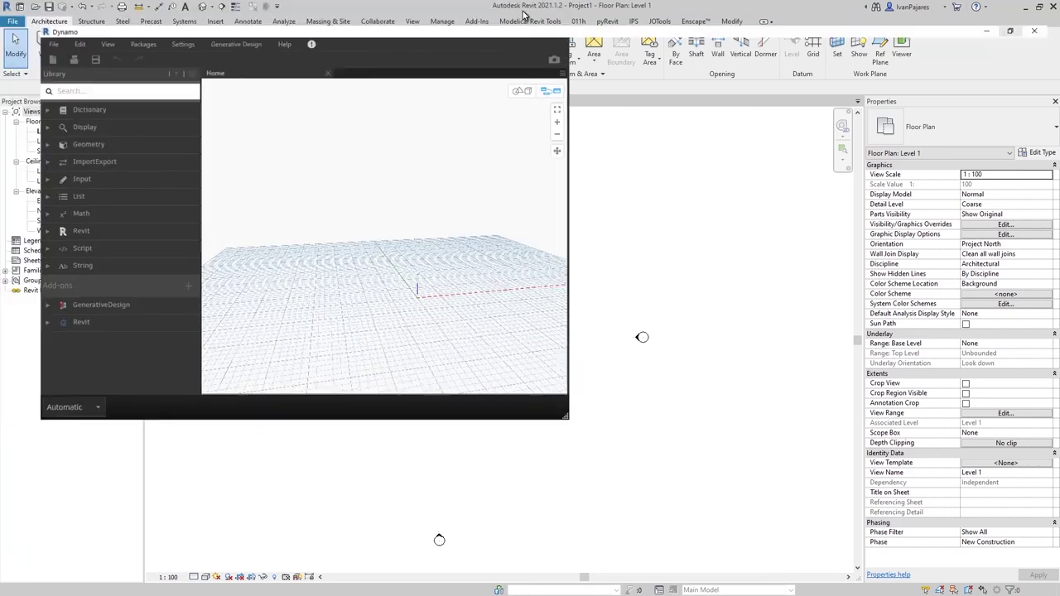
right_click(428, 363)
- Add a Python Script node from a 'pytho' search and view its pre-filled Modelical template code
type("python")
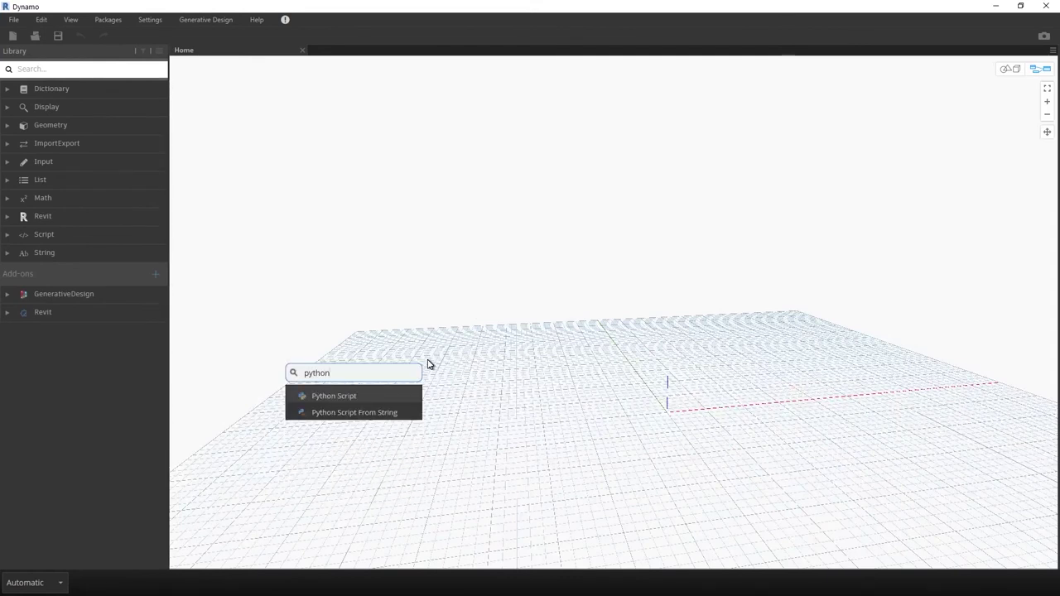
left_click(398, 395)
right_click(448, 438)
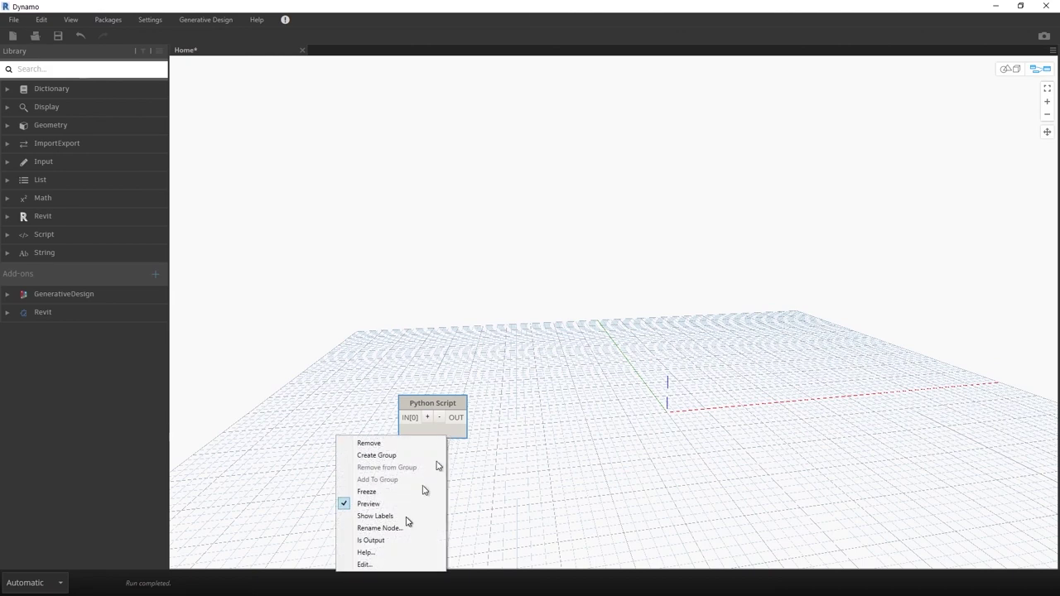
left_click(405, 563)
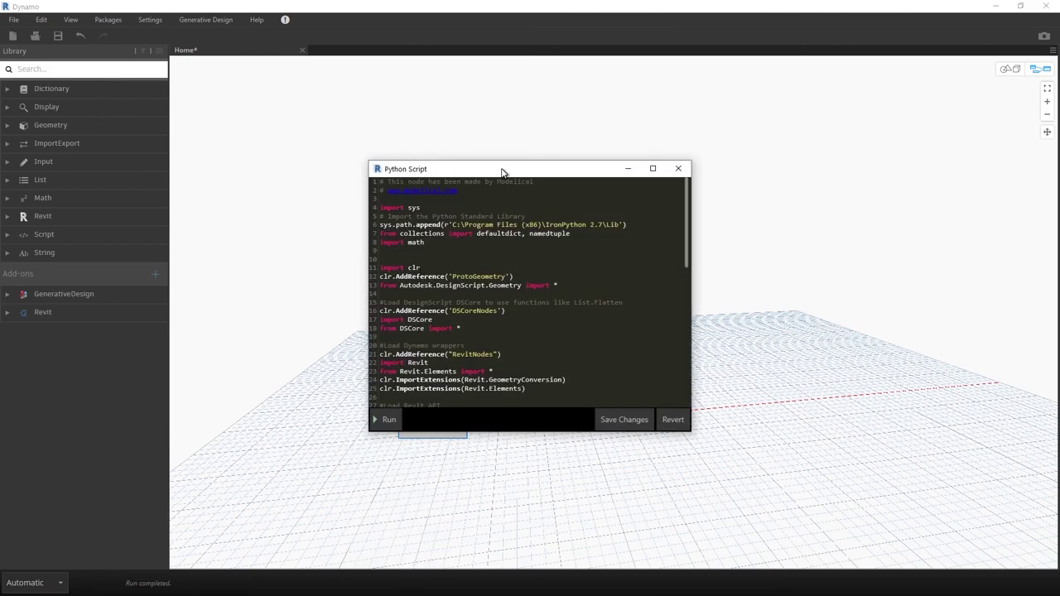
left_click_drag(502, 170, 373, 47)
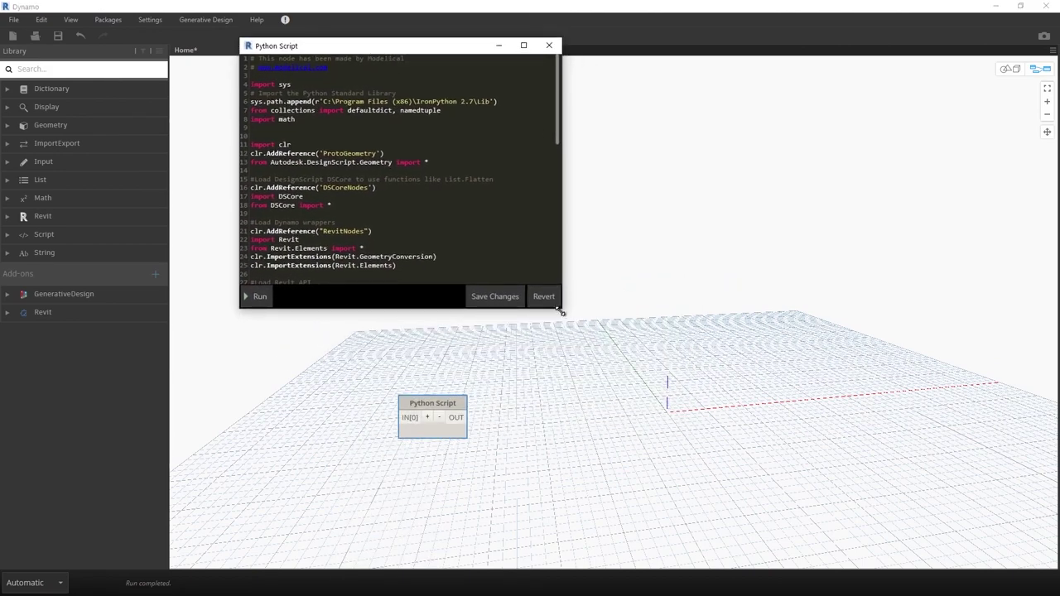